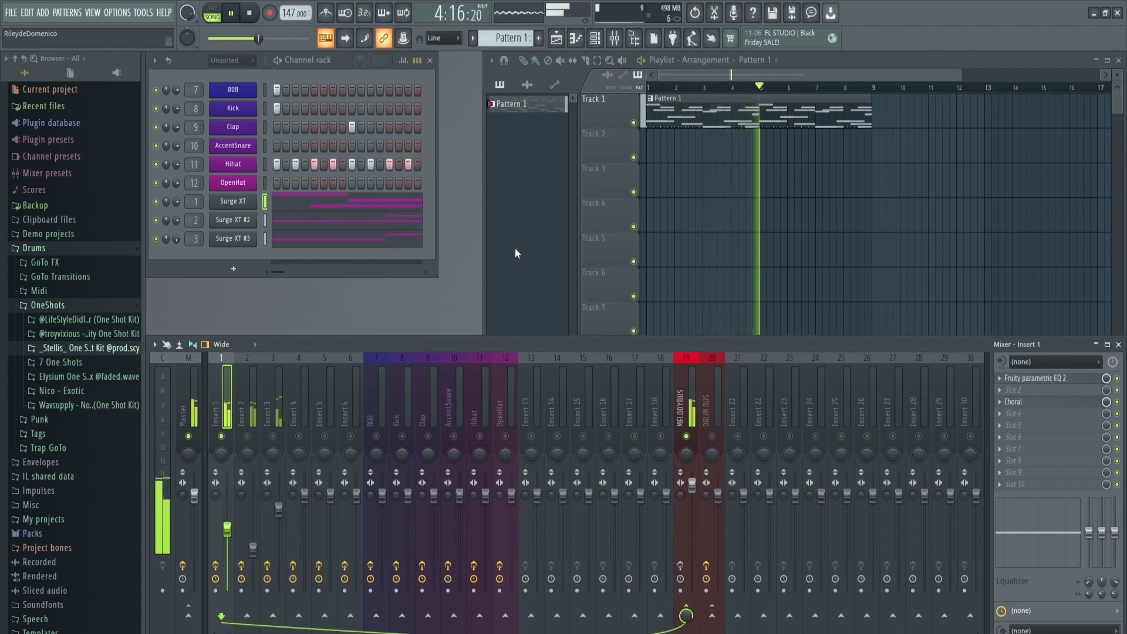
Step: Stop the 147 BPM beat and show the Surge XT #2 melody notes in the piano roll
key(space)
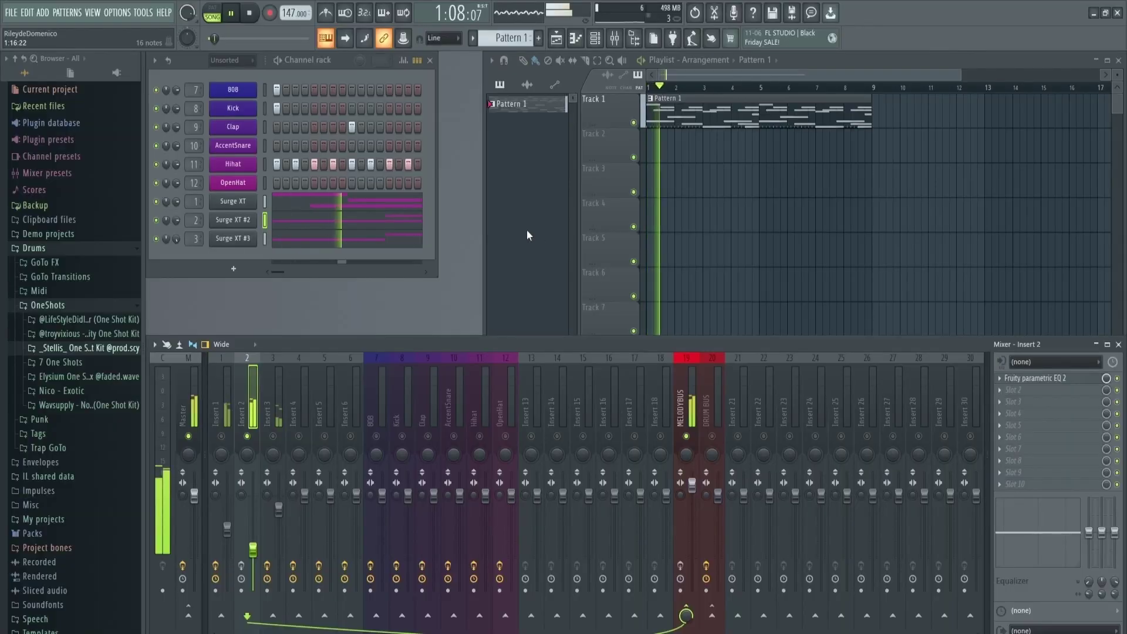
key(space)
click(408, 221)
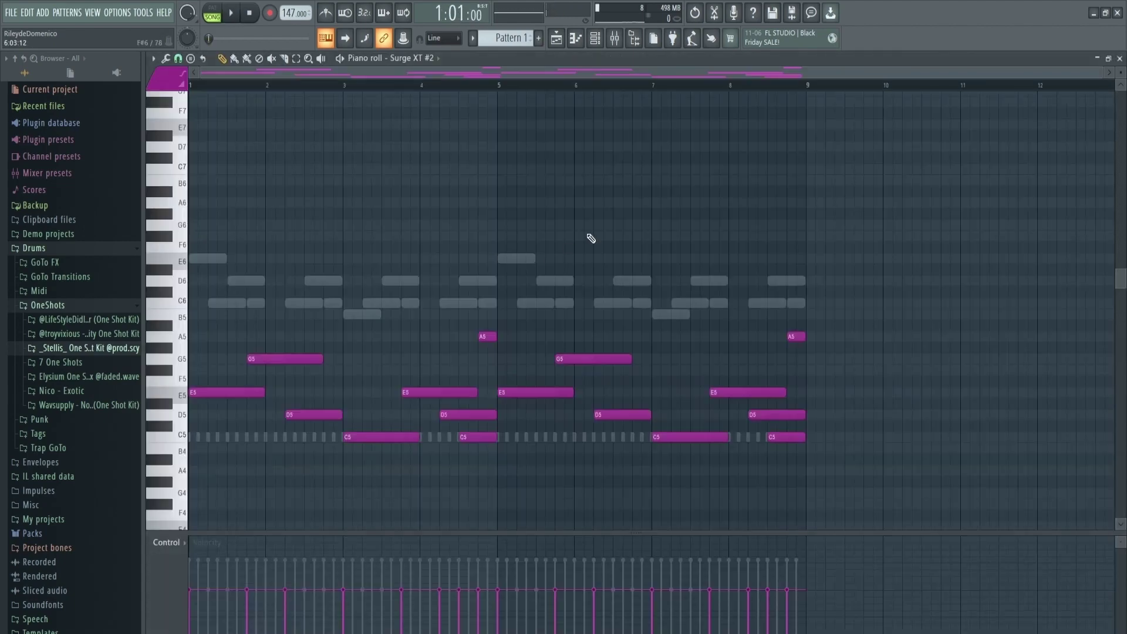
Step: Play the loop with the Surge XT #3 melody (C5 to A5) in the piano roll
scroll(604, 210, down, 3)
key(space)
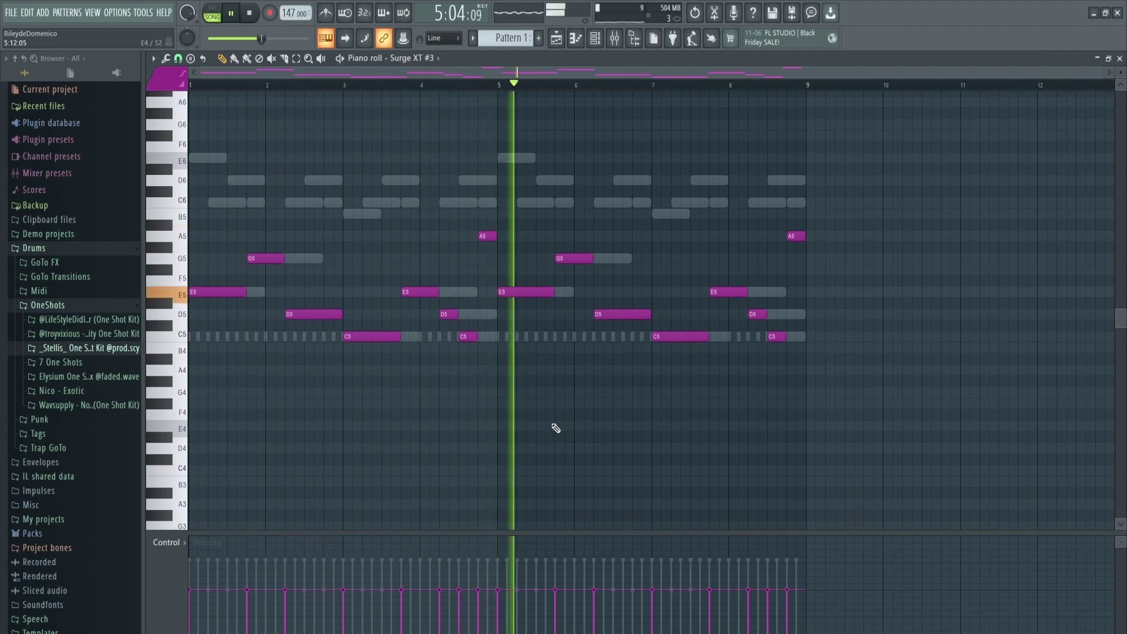
Step: Close the piano roll to reveal the MELODYBUS insert's EQ and Gross Beat chain
click(1119, 59)
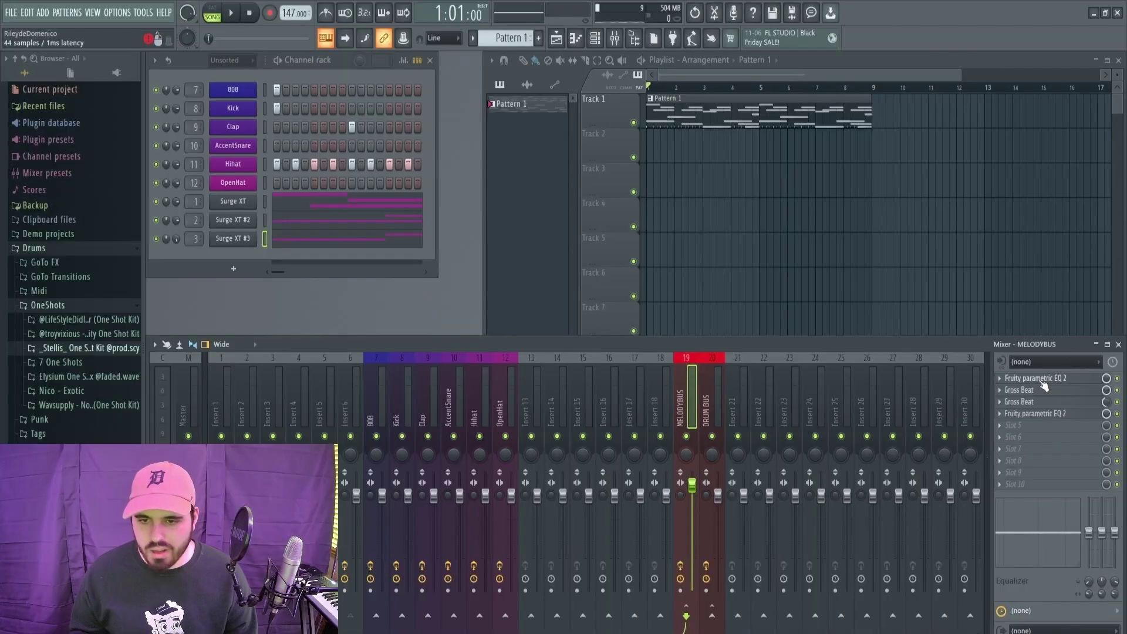
click(1043, 379)
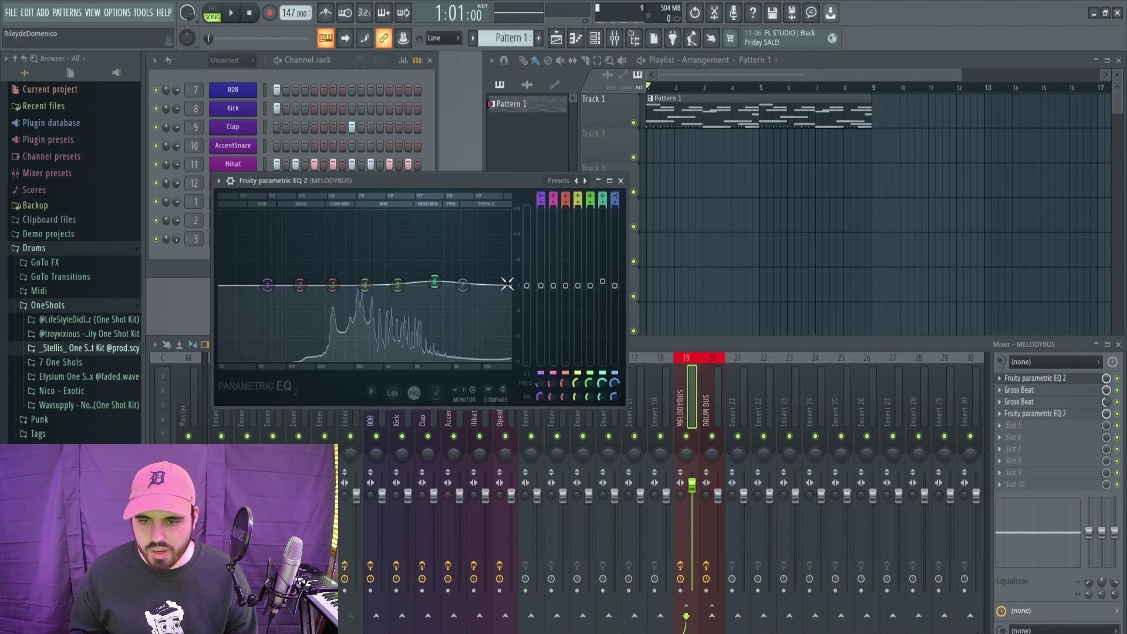
click(621, 181)
click(1037, 391)
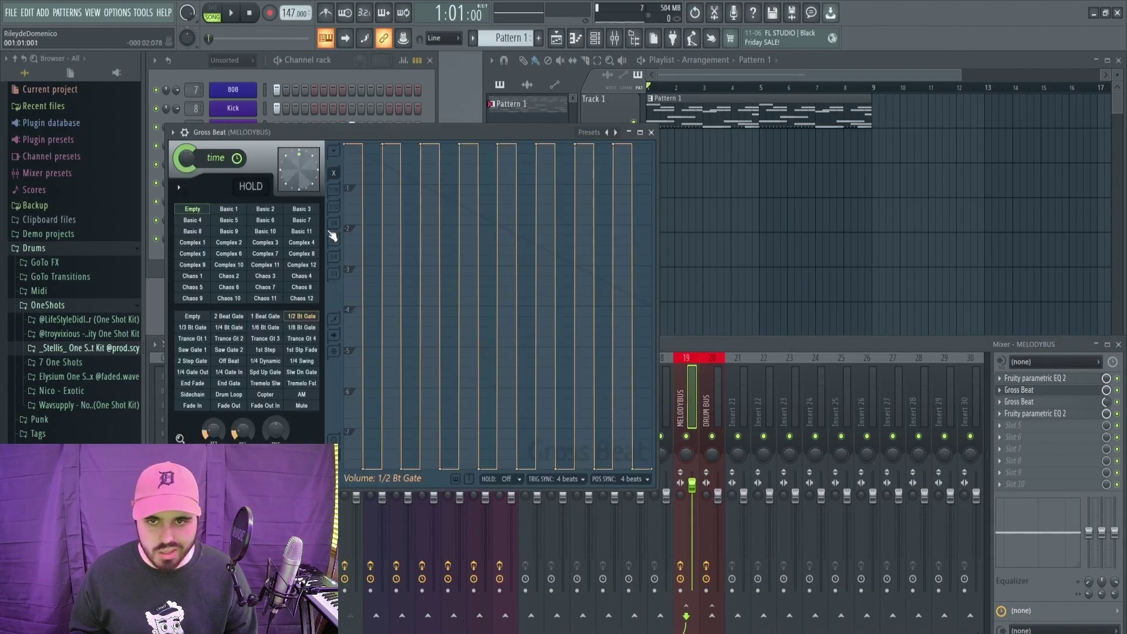
click(651, 133)
click(1035, 404)
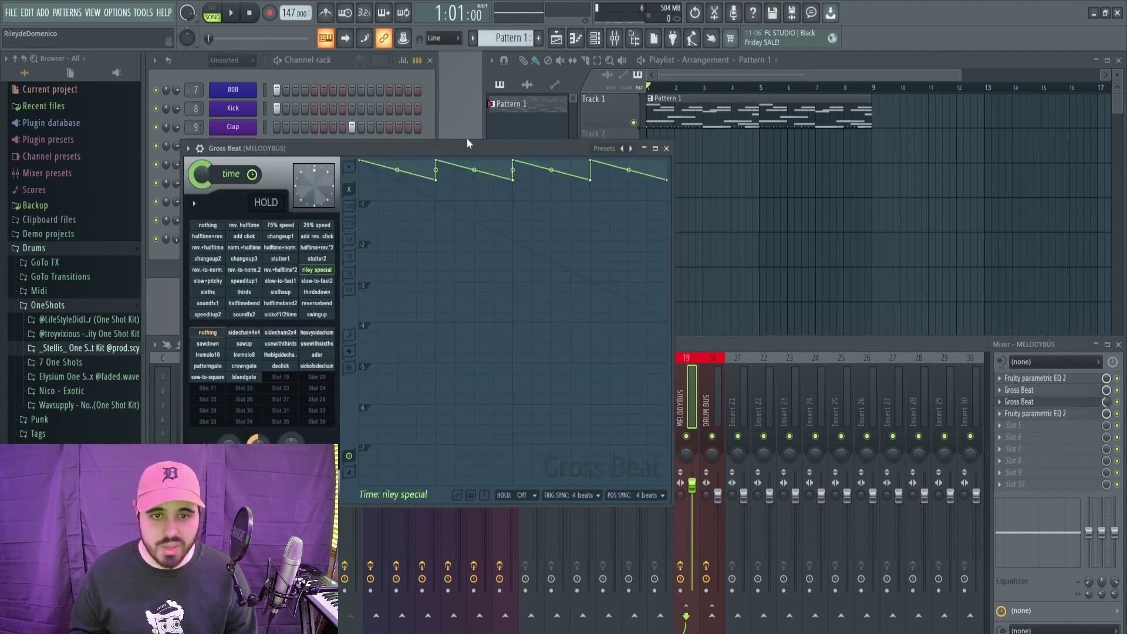
drag(466, 149, 431, 62)
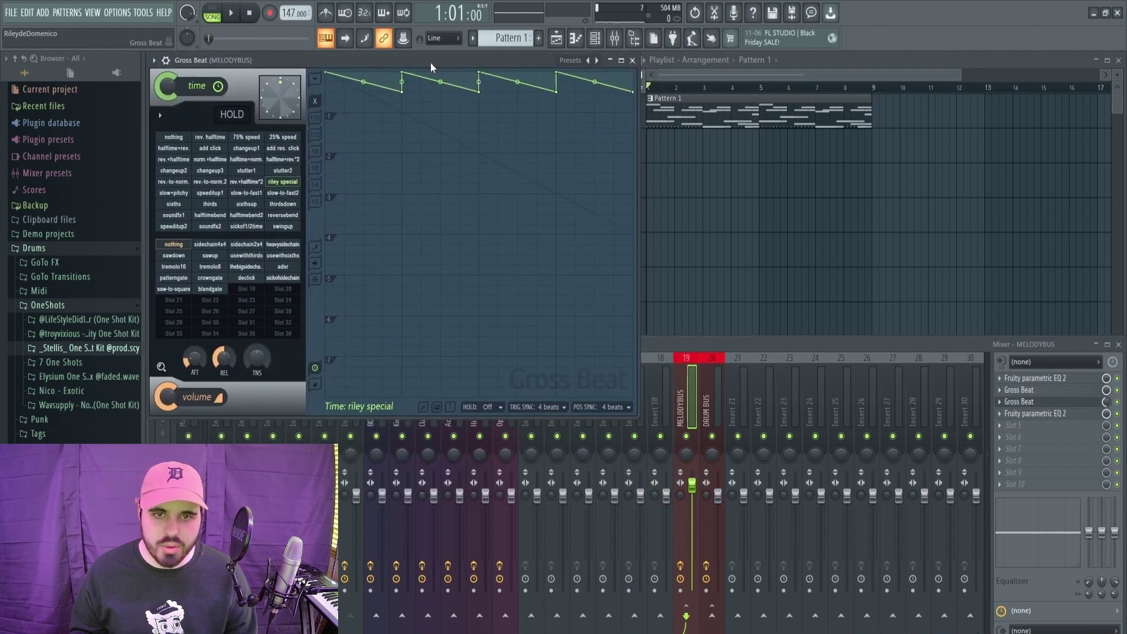
click(633, 61)
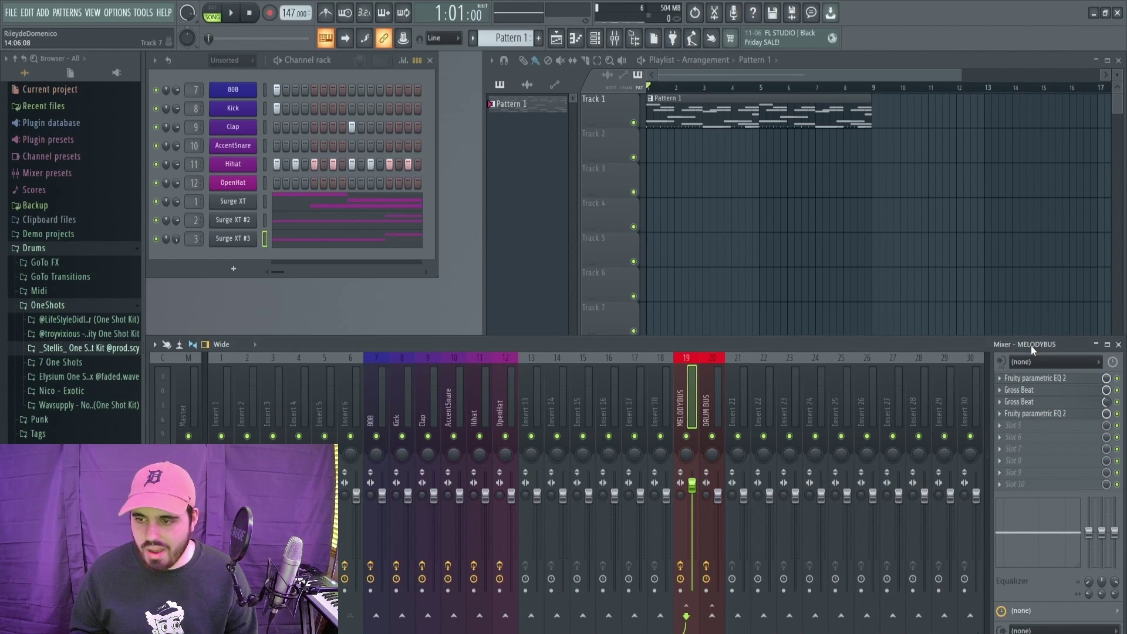
Step: Open the Fruity parametric EQ 2 on the MELODYBUS insert
click(1049, 416)
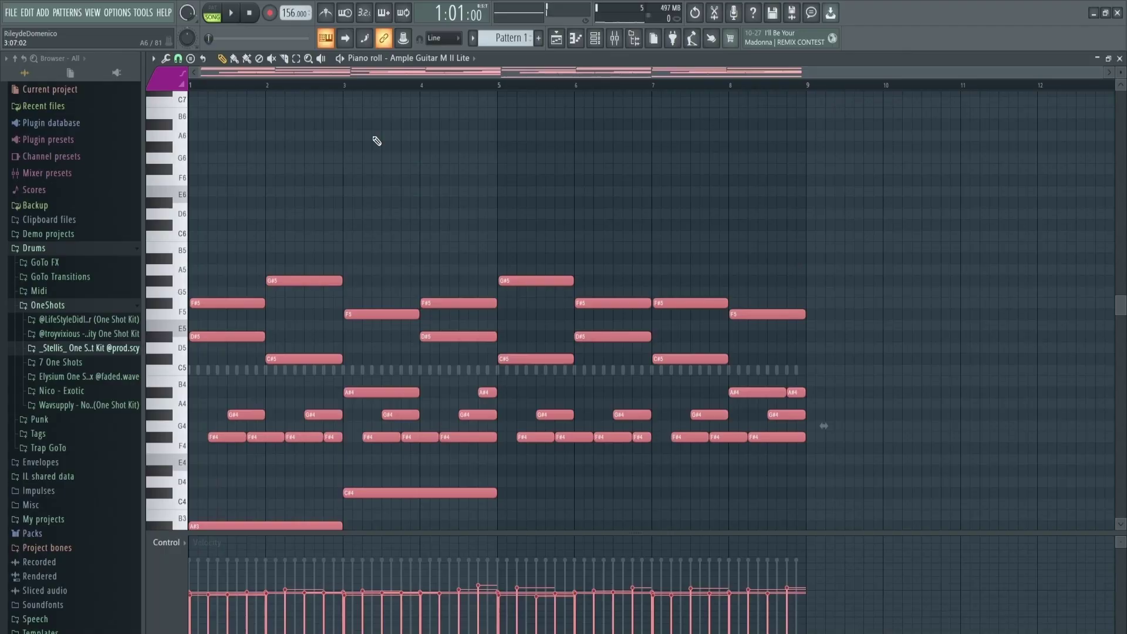
Step: Play the Ample Guitar chord loop and scroll through its piano roll
key(space)
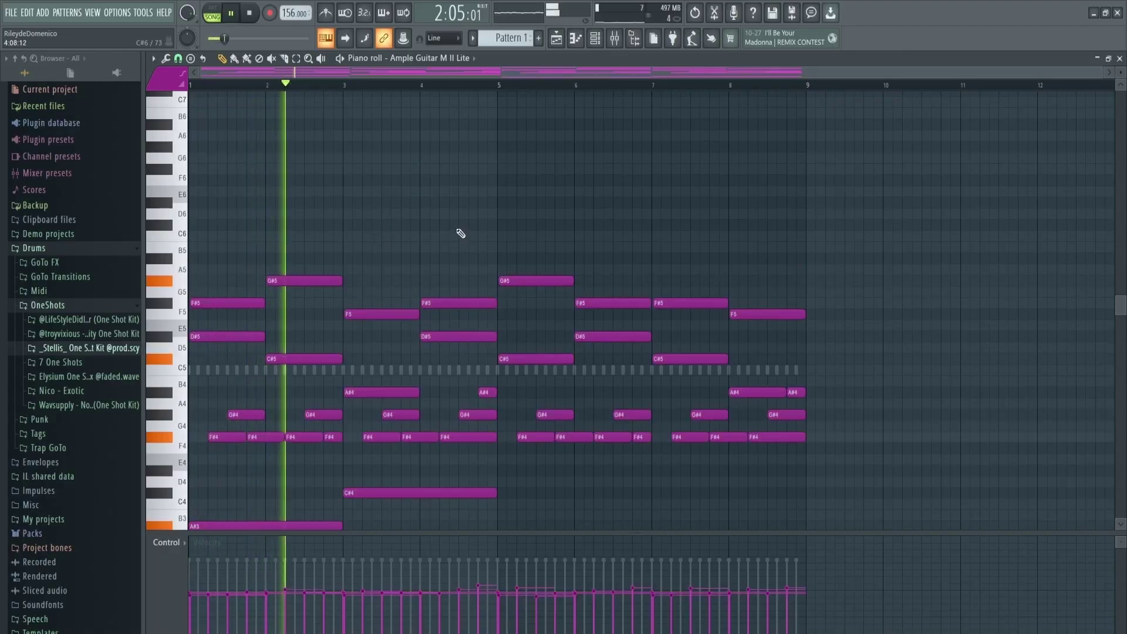
scroll(457, 230, down, 3)
scroll(461, 235, down, 3)
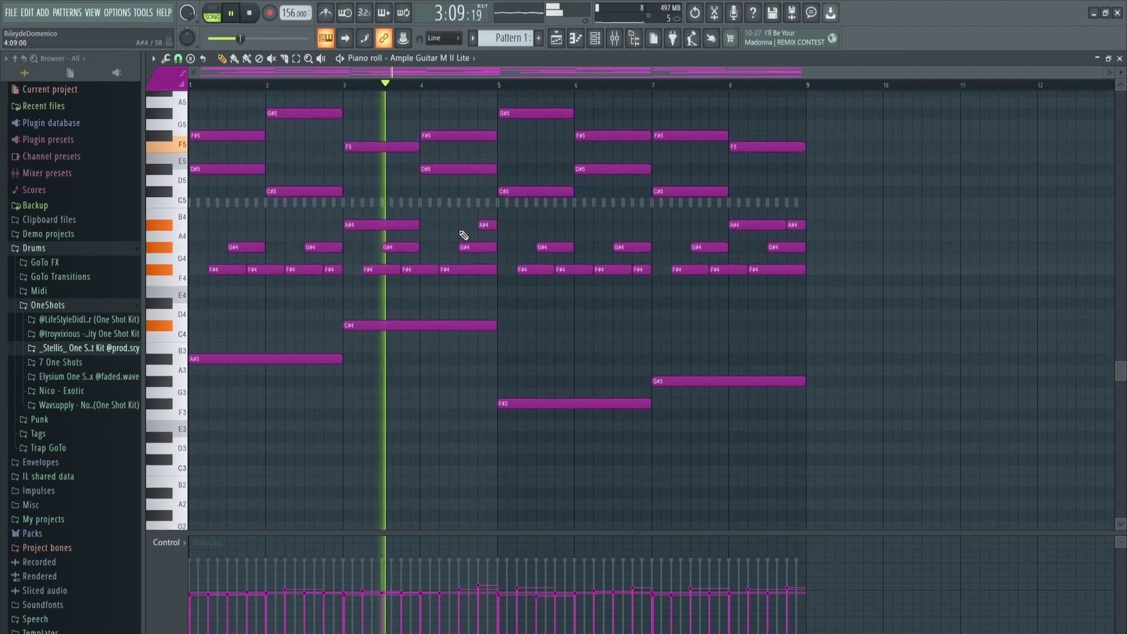
scroll(499, 259, up, 1)
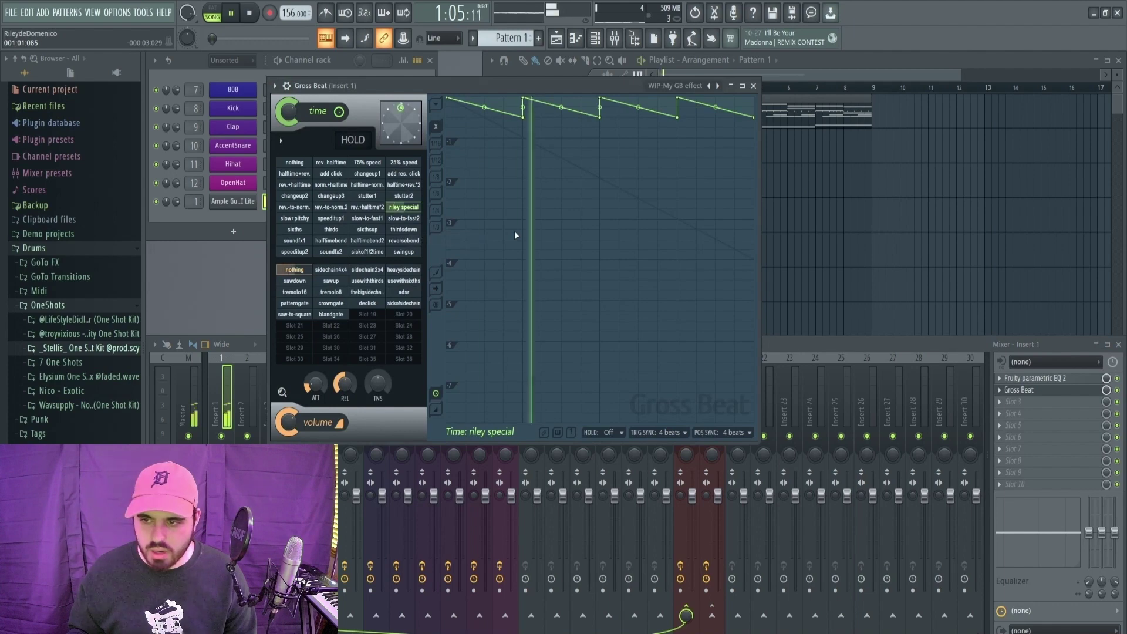
Step: Load the Momentary preset into Gross Beat from its plugin options Presets menu
click(275, 86)
mouse_move(293, 135)
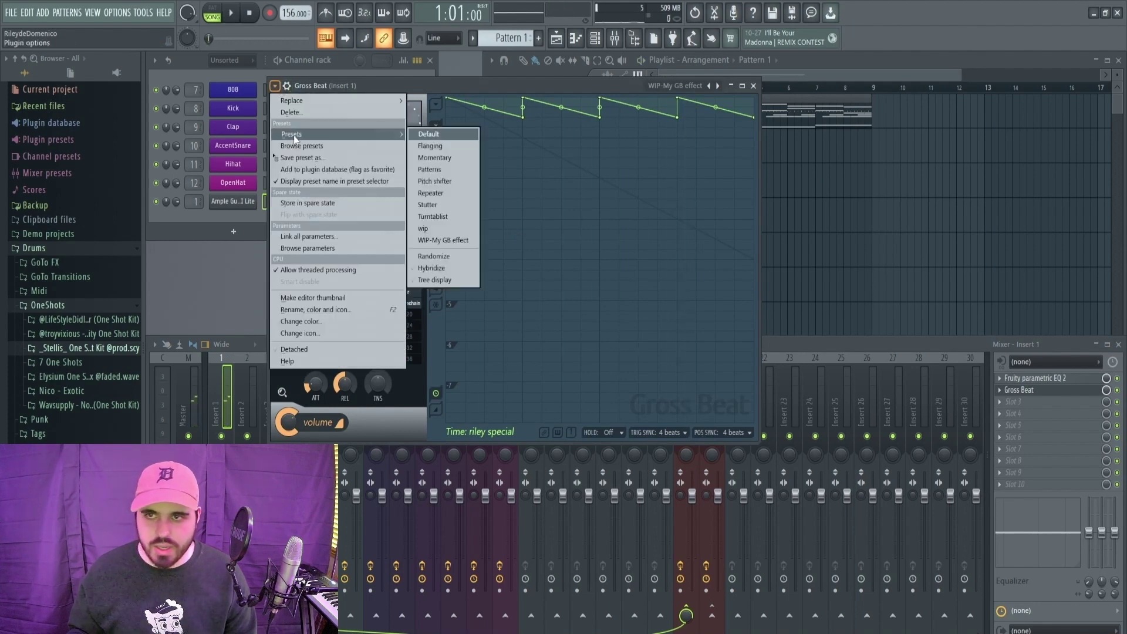
click(446, 160)
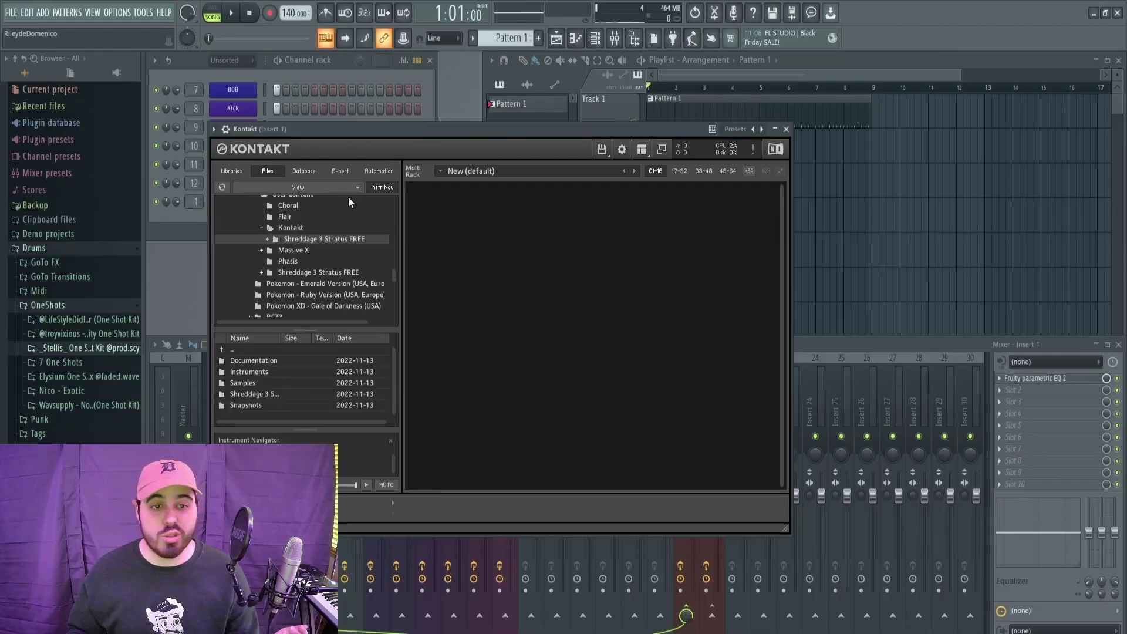
Step: Load the Stratus guitar from Shreddage 3 Stratus FREE's Instruments folder into Kontakt
double_click(296, 239)
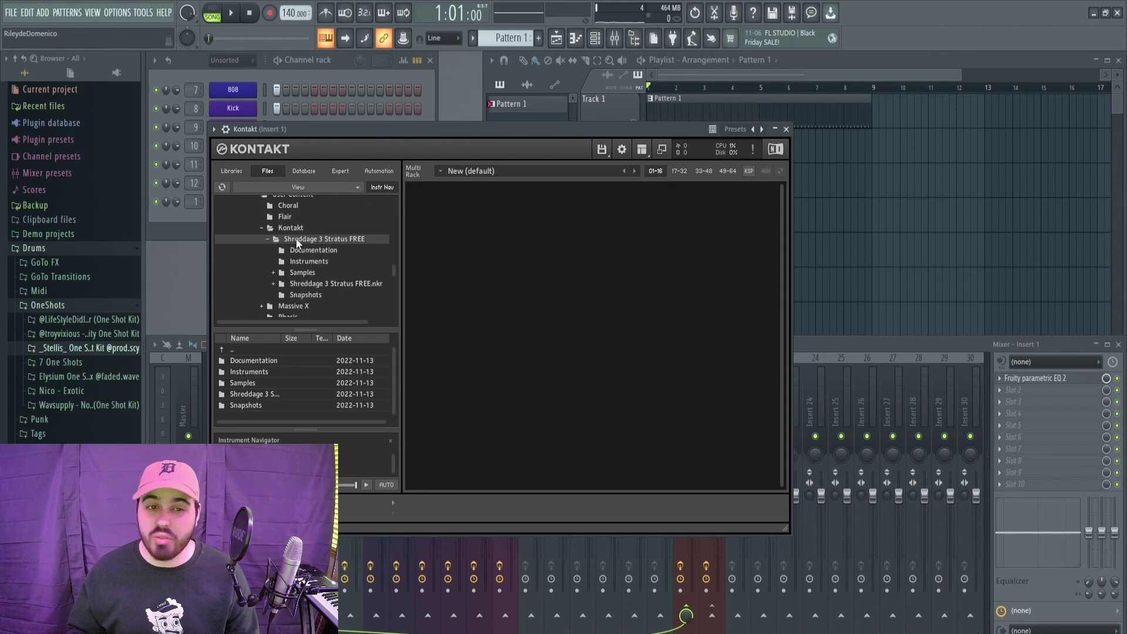
click(321, 286)
drag(609, 131, 464, 91)
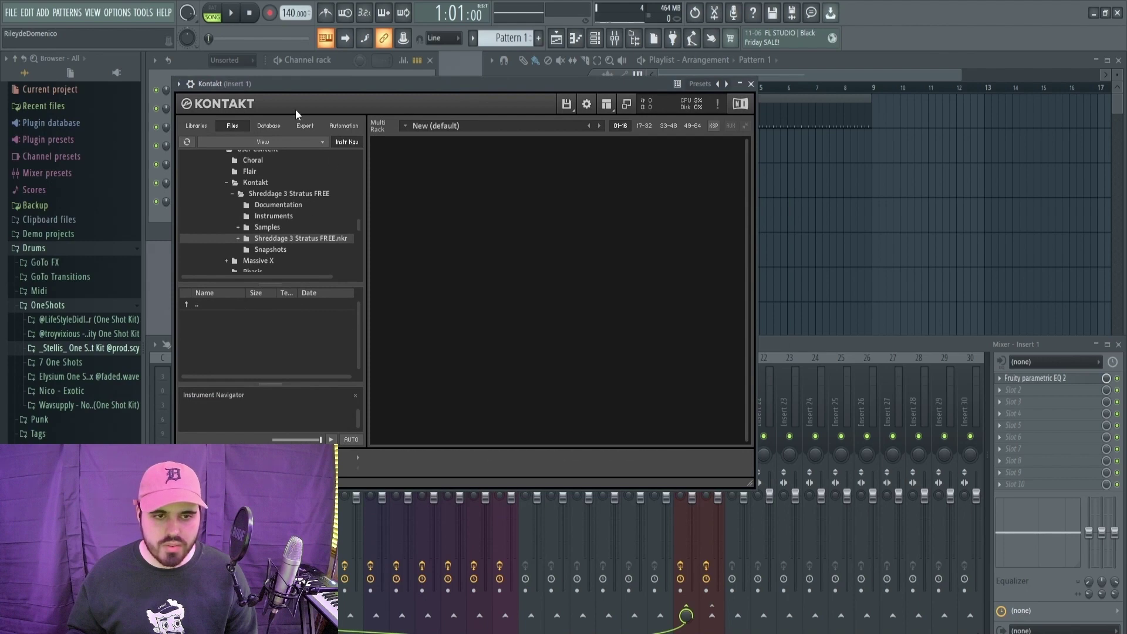
scroll(264, 209, up, 1)
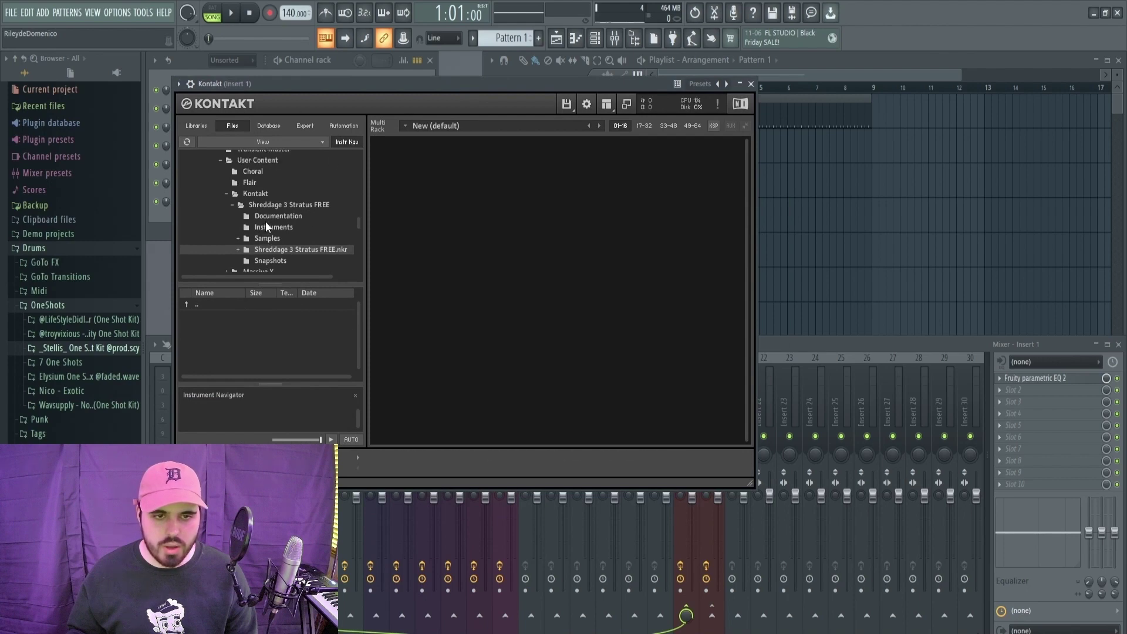
click(272, 260)
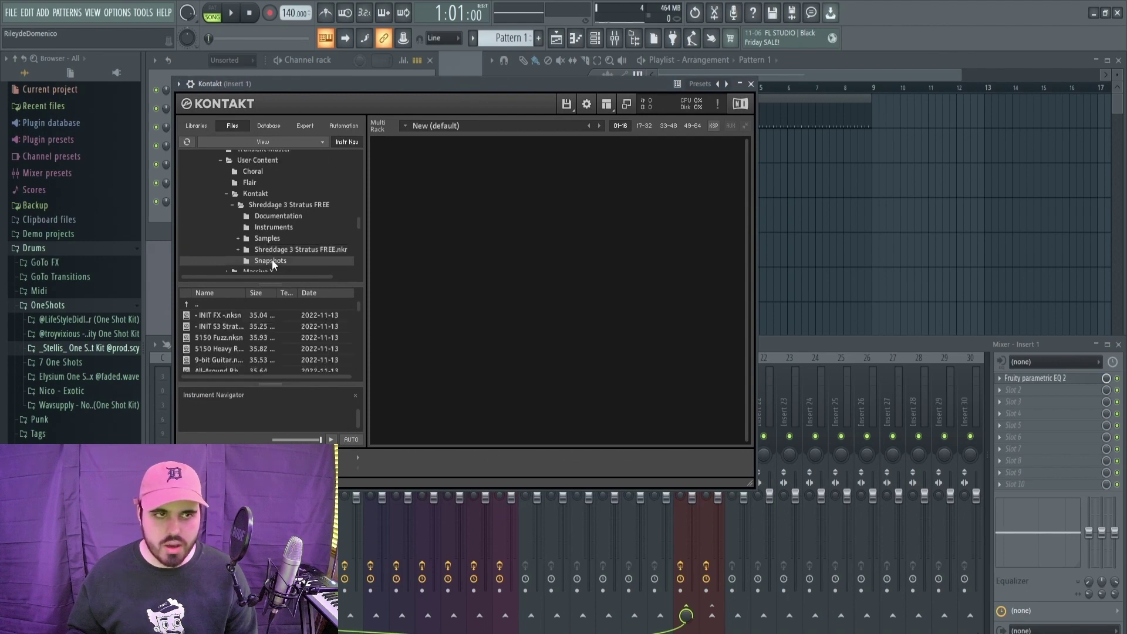
click(265, 226)
click(217, 316)
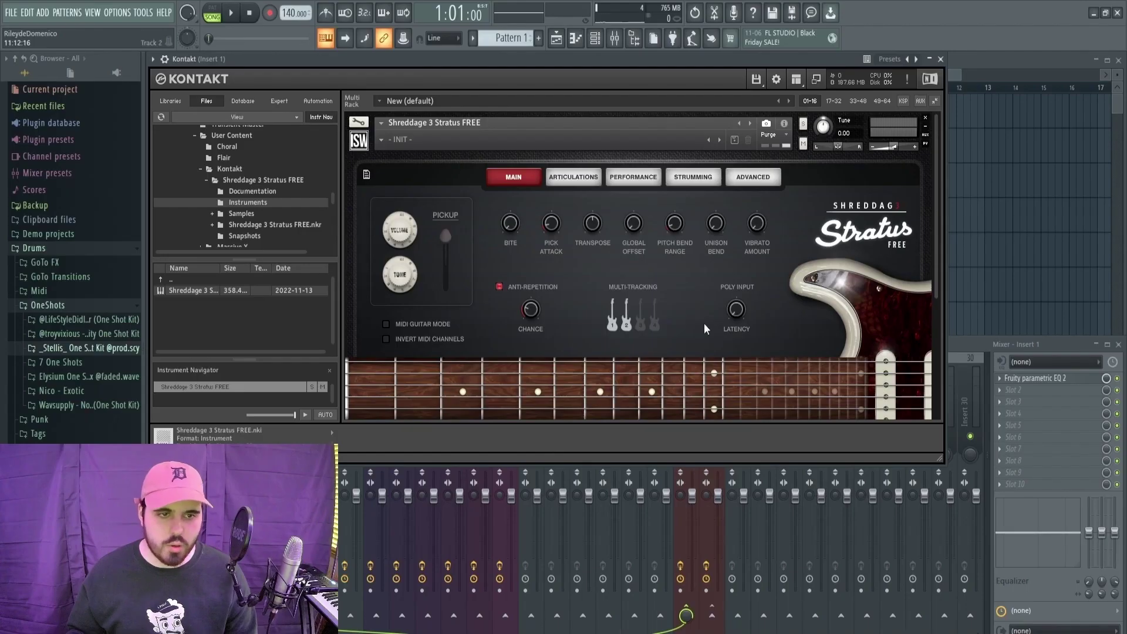
Step: Load the 5150 Fuzz snapshot, then step forward through 9-bit Guitar to All-Around Rhythm
scroll(678, 288, down, 2)
scroll(681, 224, up, 3)
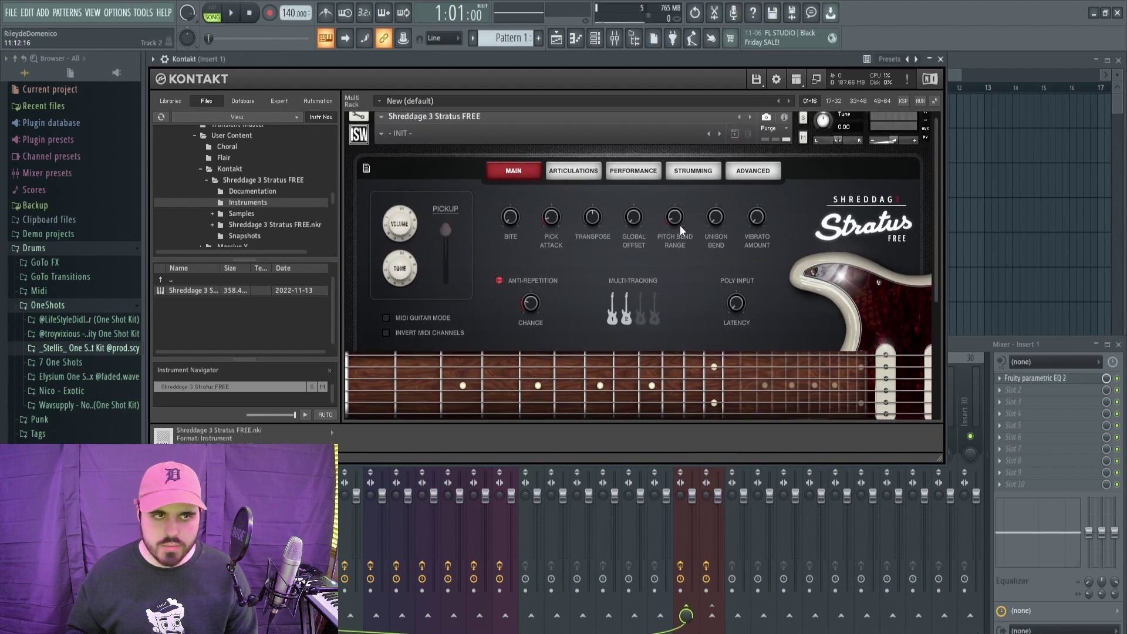
click(381, 140)
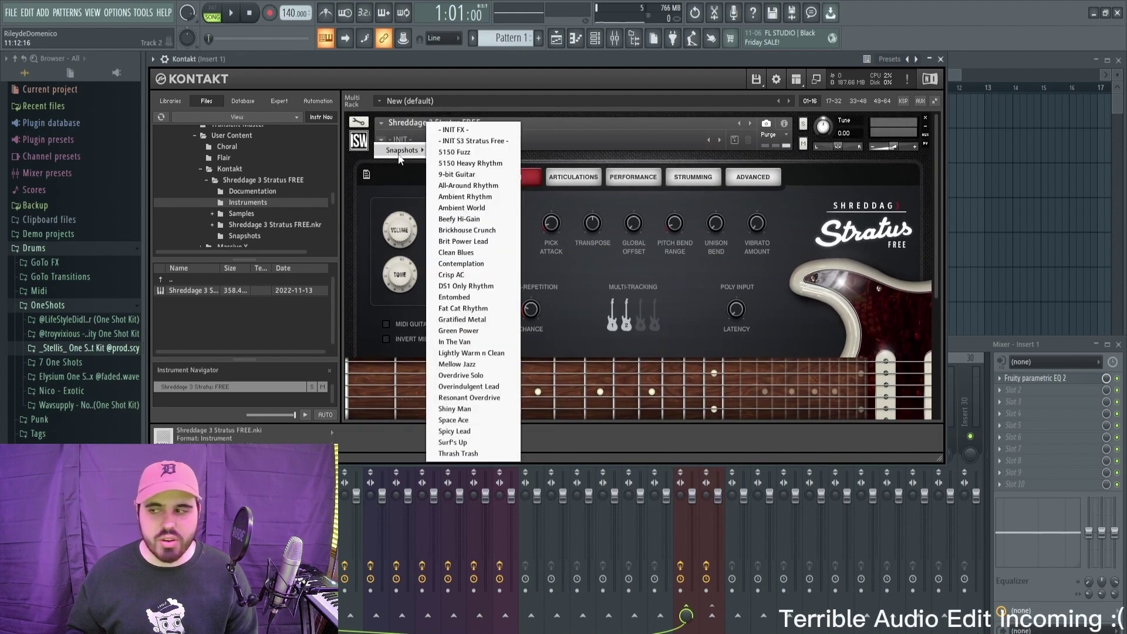
mouse_move(404, 150)
click(477, 151)
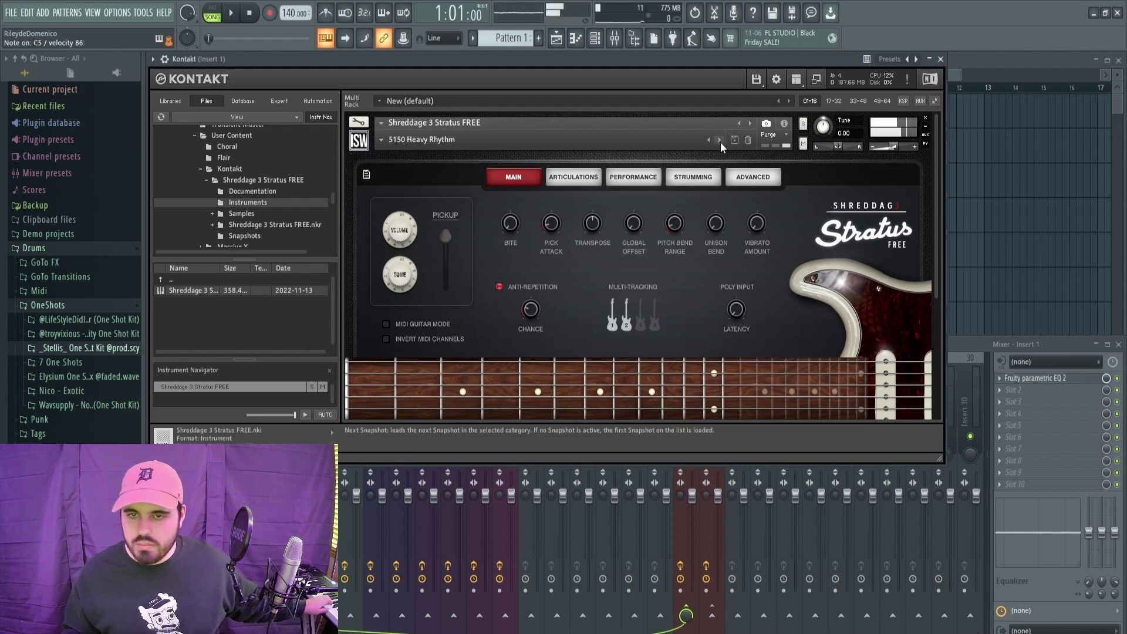
click(720, 142)
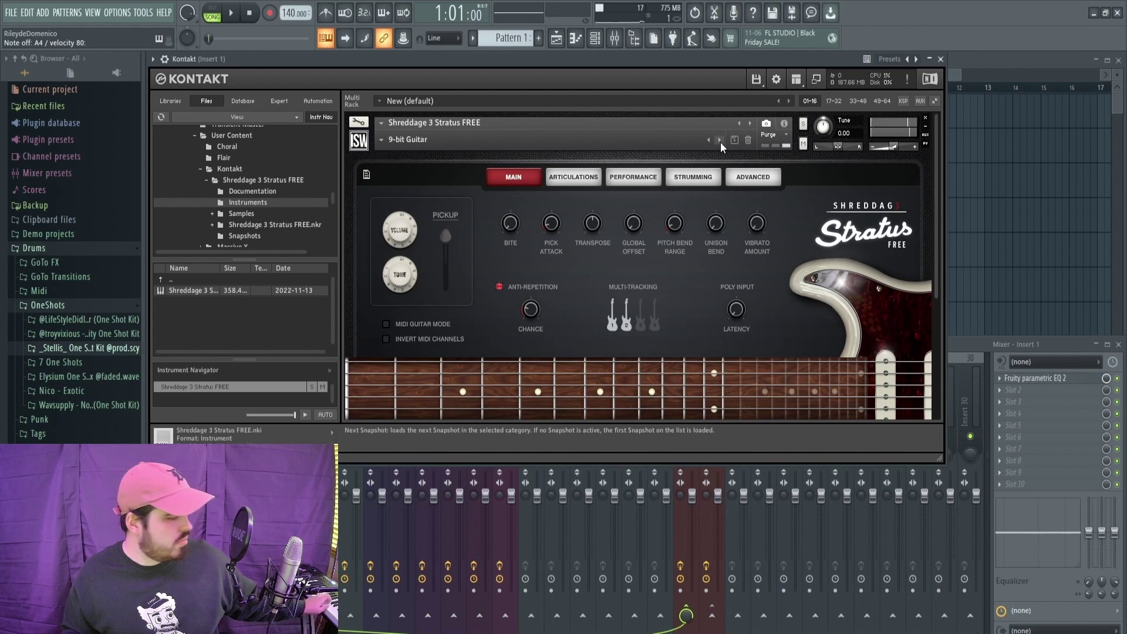
click(720, 143)
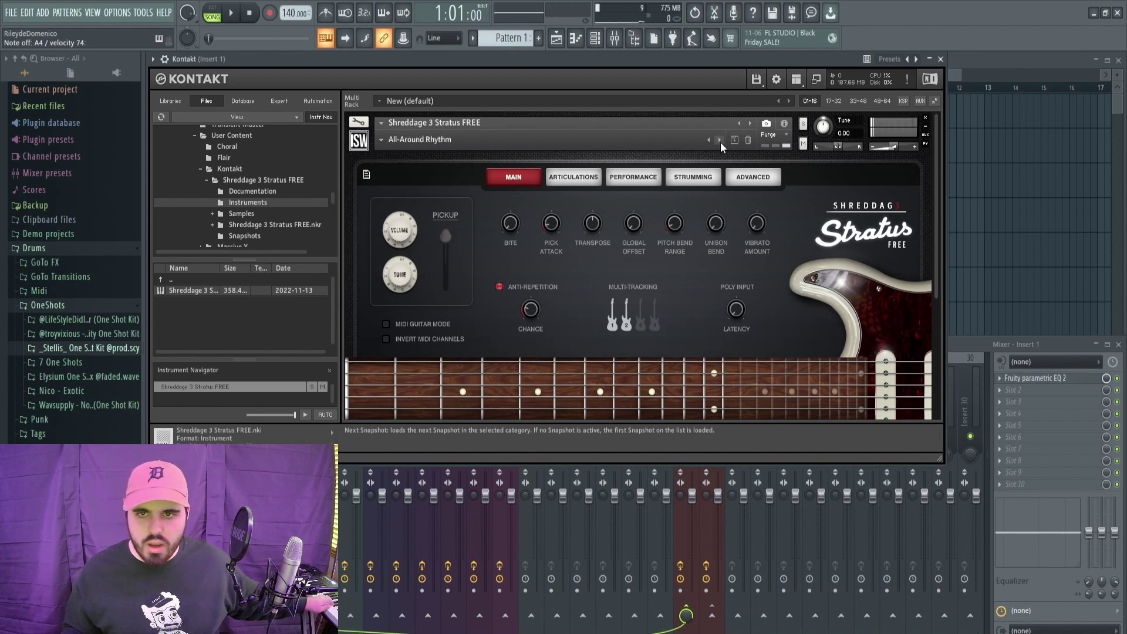